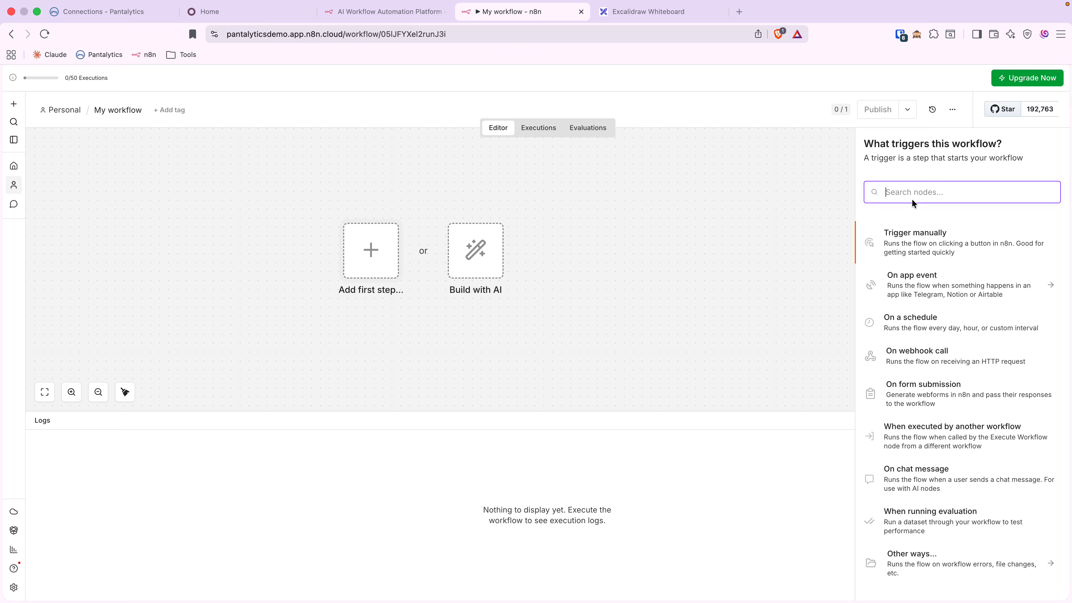
{"action": "type", "text": "mcp"}
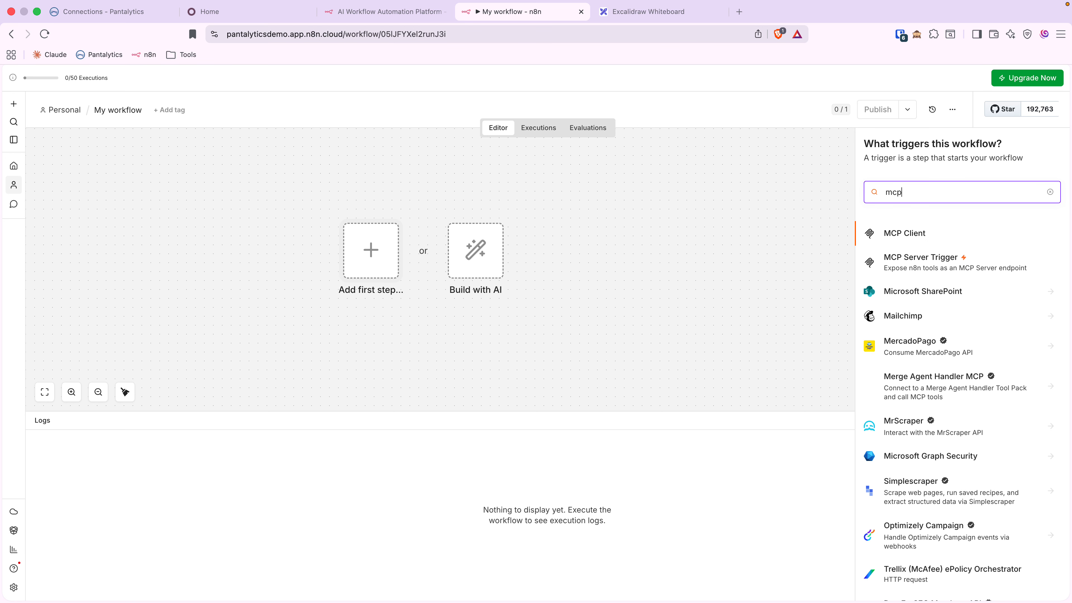
{"action": "key", "text": "BackSpace"}
{"action": "key", "text": "BackSpace"}
{"action": "key", "text": "BackSpace"}
Add an AI Agent node as the workflow's first step and return to the canvas
{"action": "type", "text": "ai"}
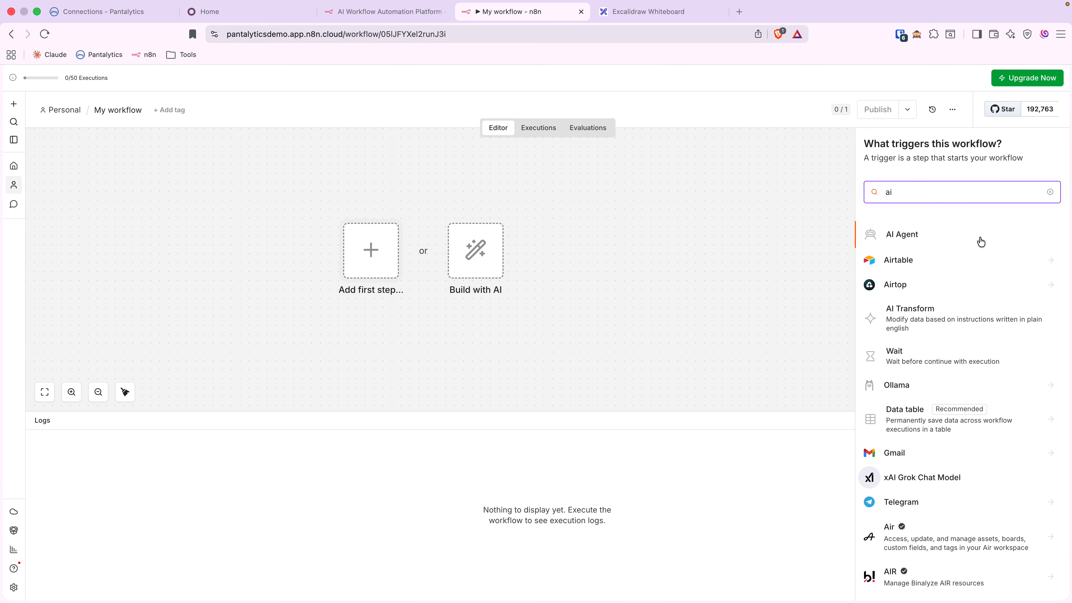
{"action": "left_click", "coordinate": [901, 235]}
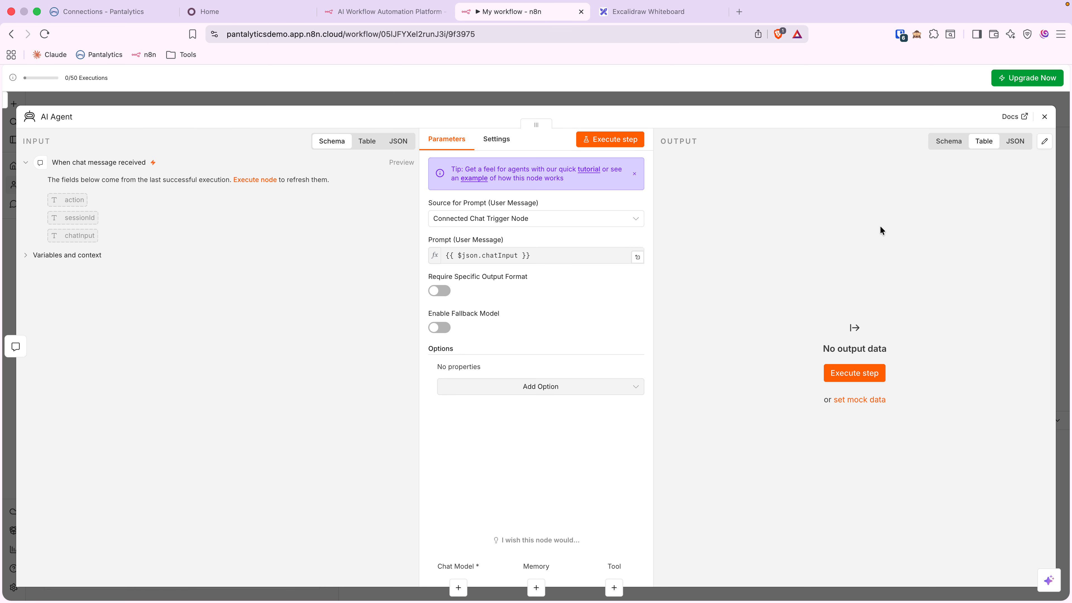
{"action": "left_click", "coordinate": [634, 96]}
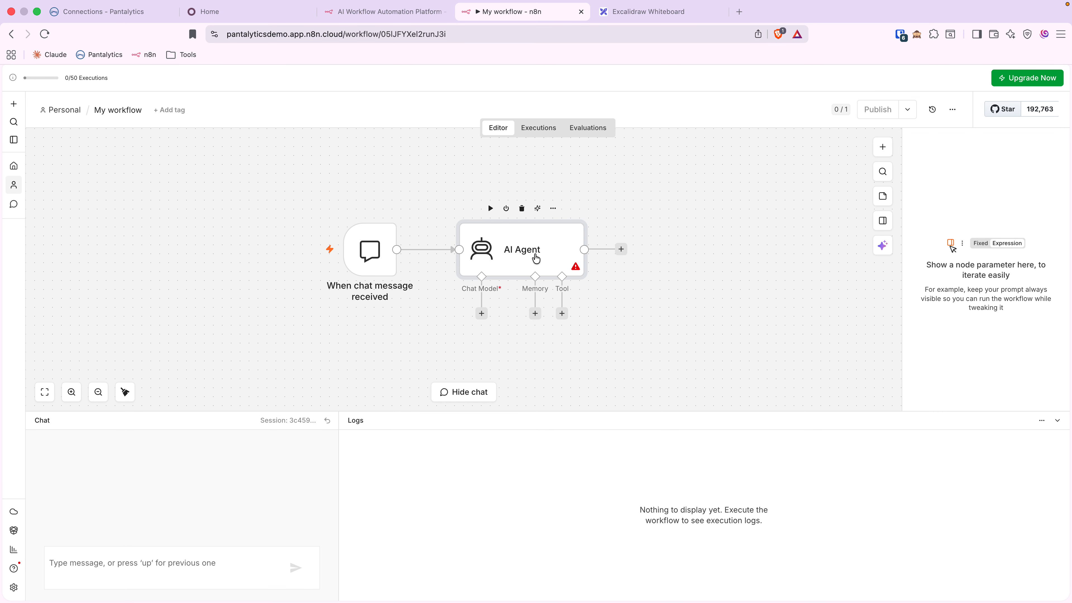
Attach an Anthropic Chat Model to the AI Agent's chat model connection and return to the canvas
{"action": "left_click", "coordinate": [481, 313]}
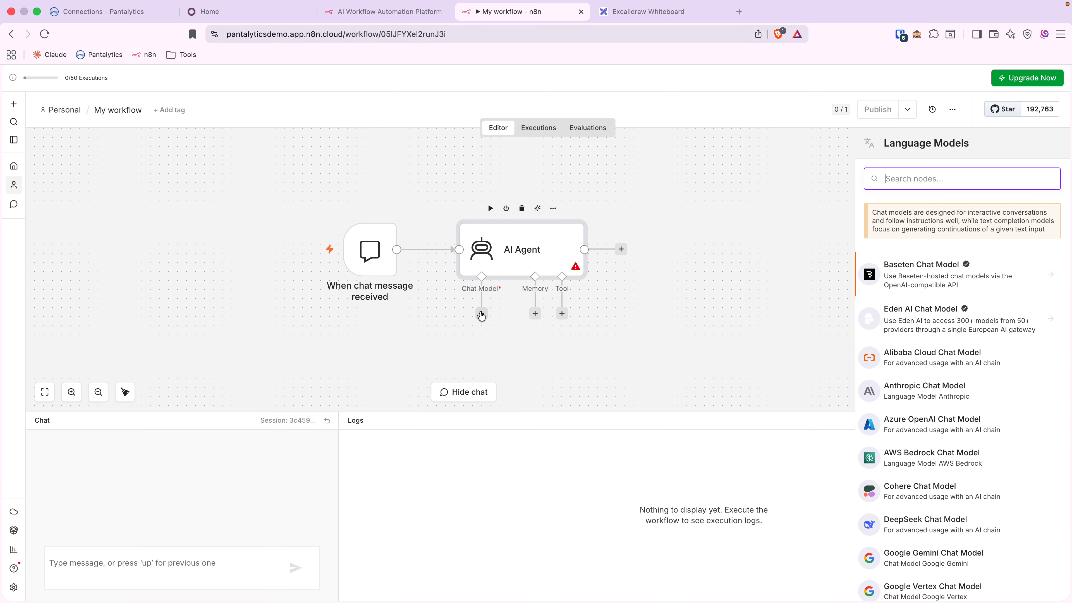
{"action": "type", "text": "anthor"}
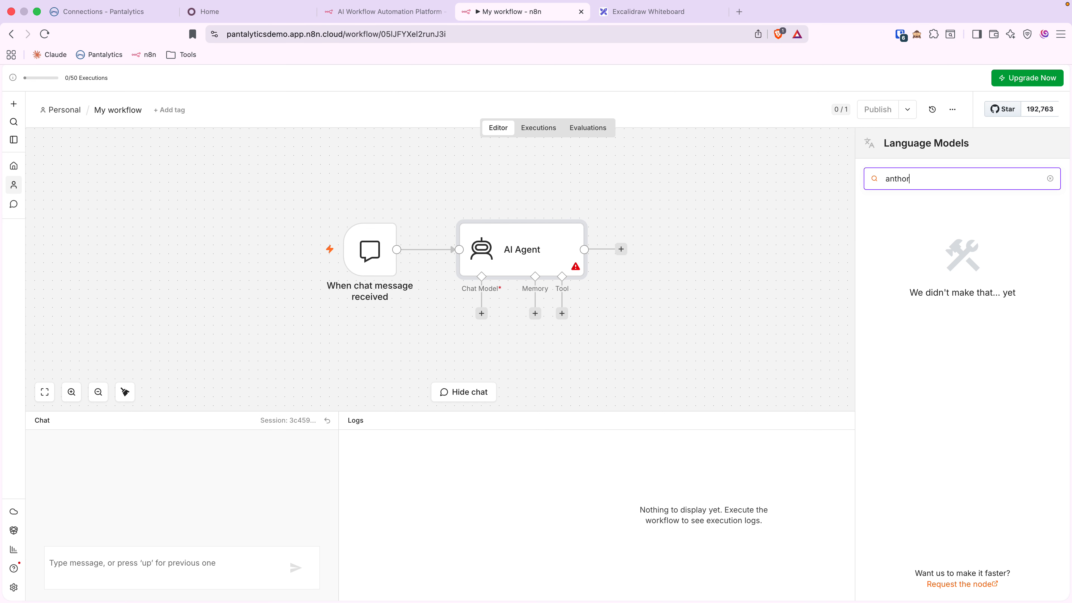
{"action": "key", "text": "BackSpace"}
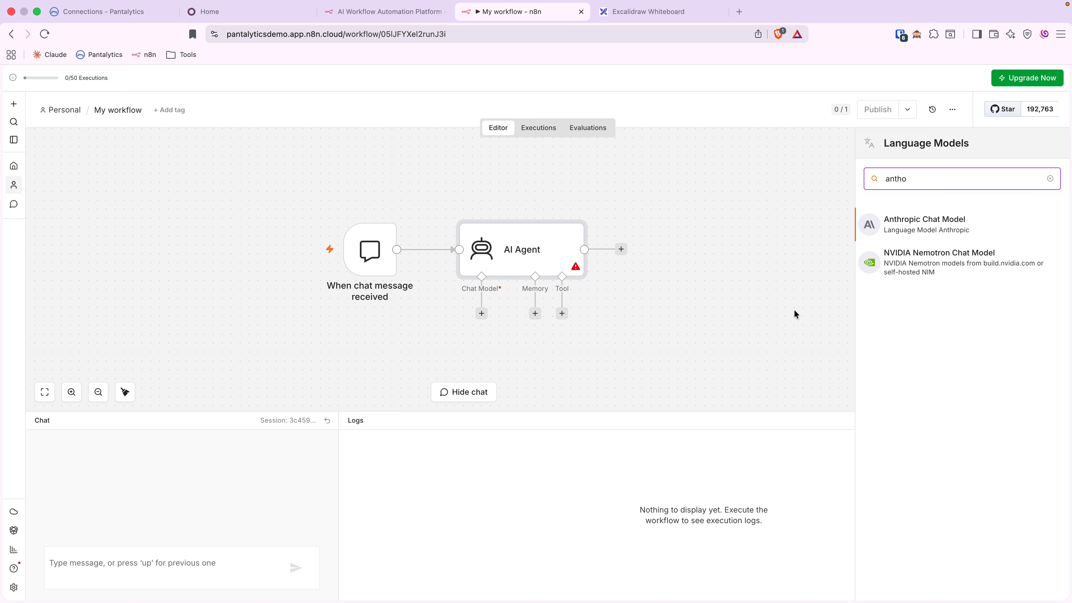
{"action": "left_click", "coordinate": [911, 225]}
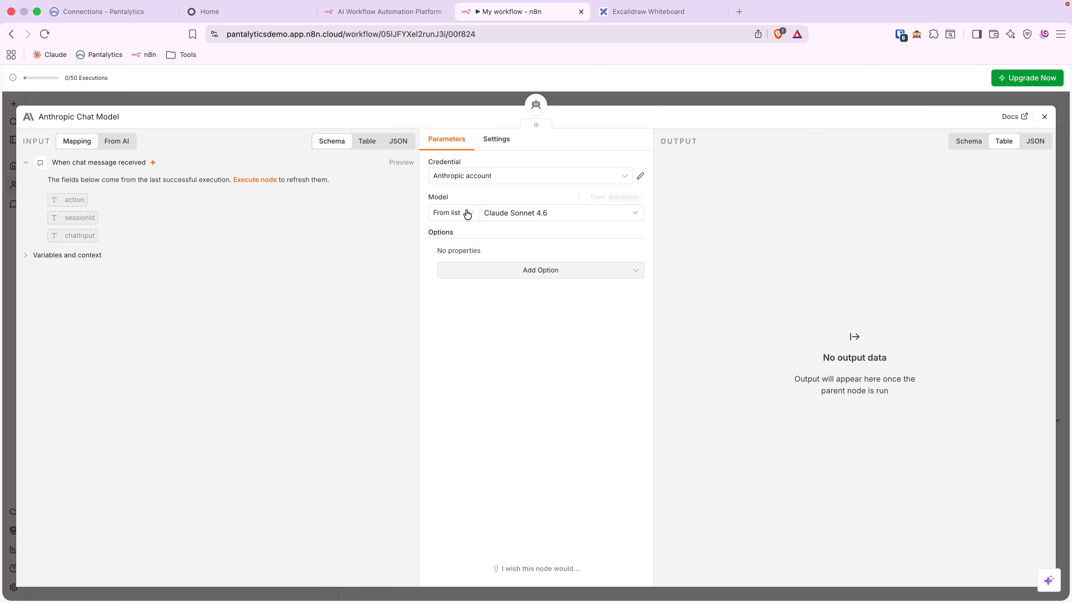
{"action": "left_click", "coordinate": [646, 101]}
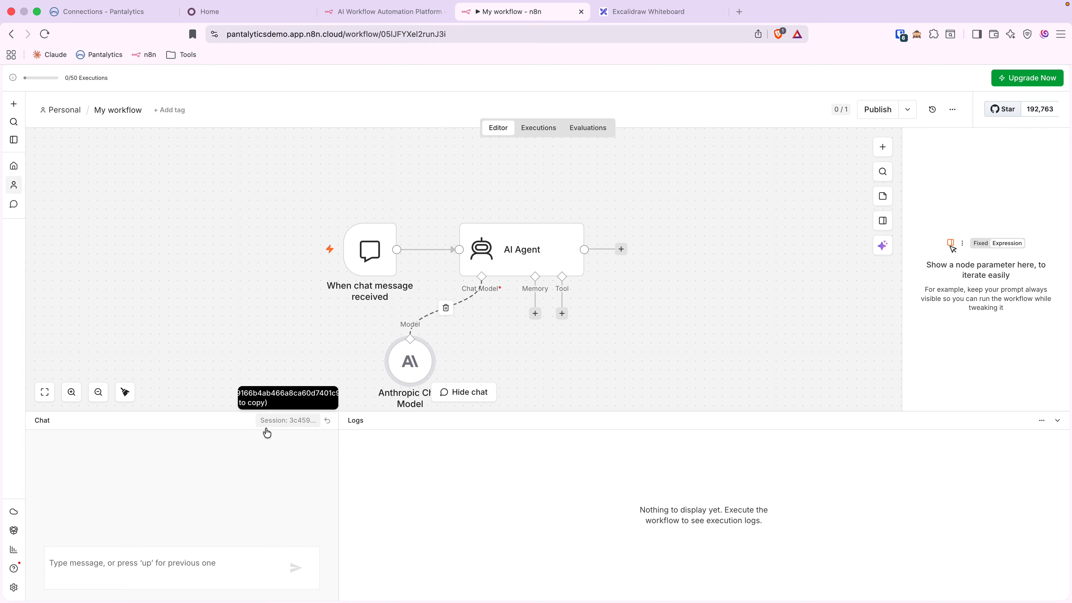
Test the agent by sending the chat message "hi there"
{"action": "type", "text": "hi the"}
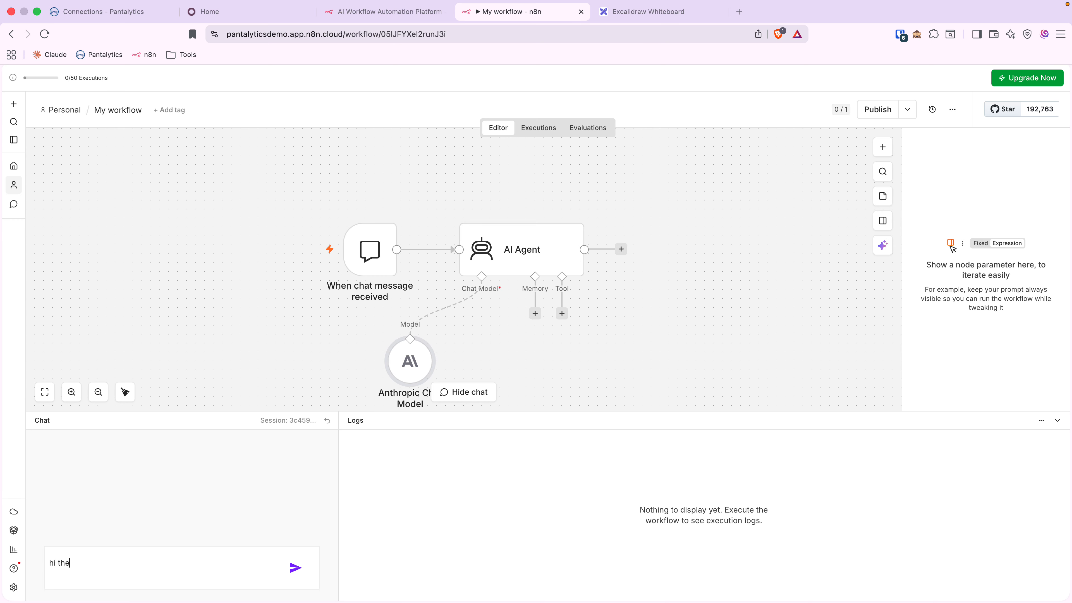
{"action": "type", "text": "re"}
{"action": "key", "text": "Return"}
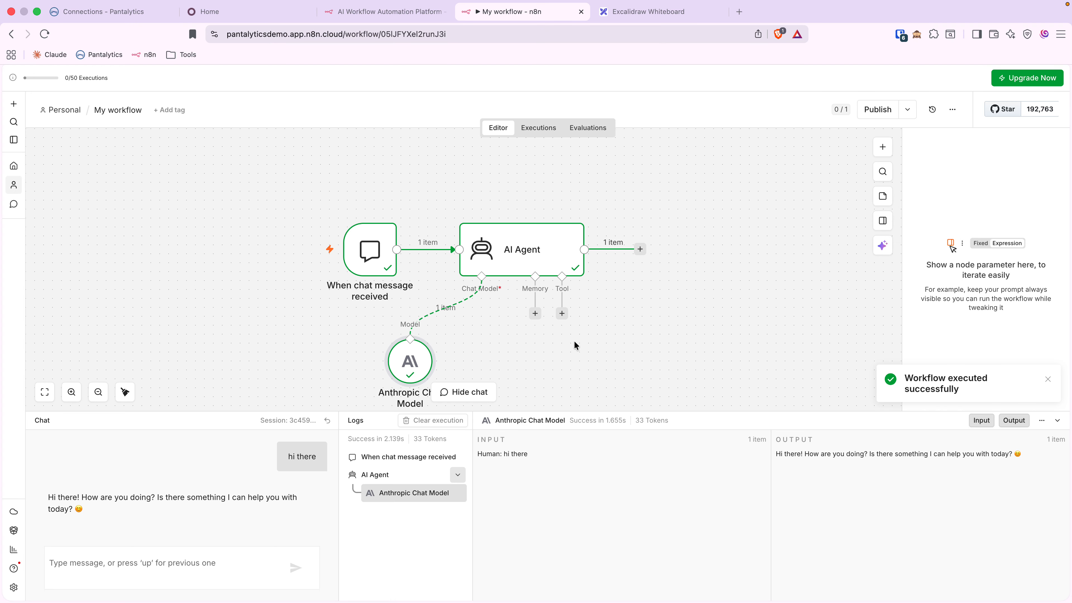
Add an MCP Client Tool to the AI Agent's tool connection
{"action": "left_click", "coordinate": [561, 315]}
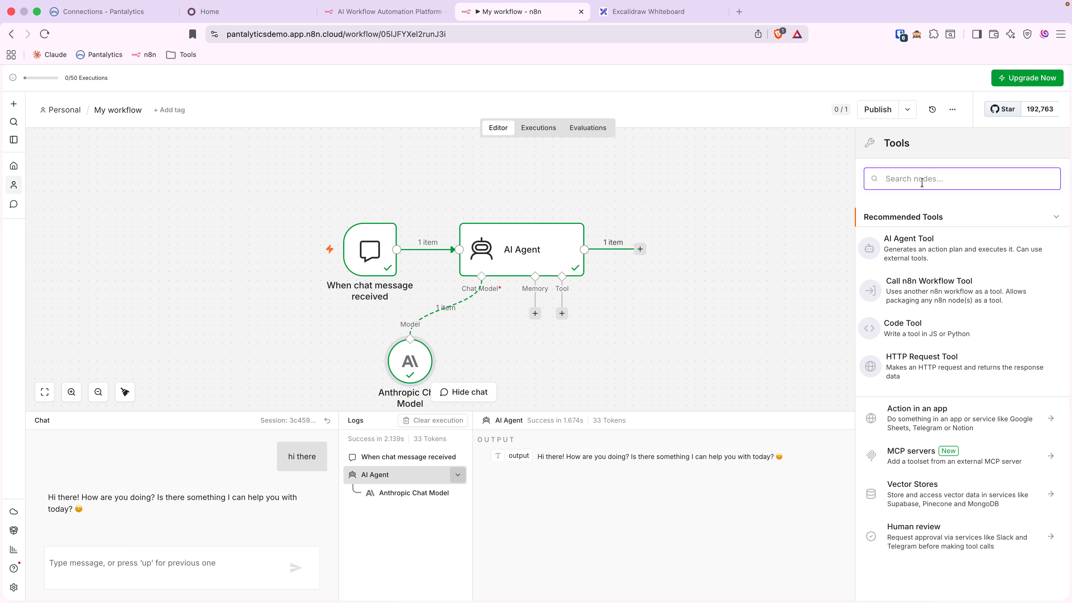
{"action": "type", "text": "mcp"}
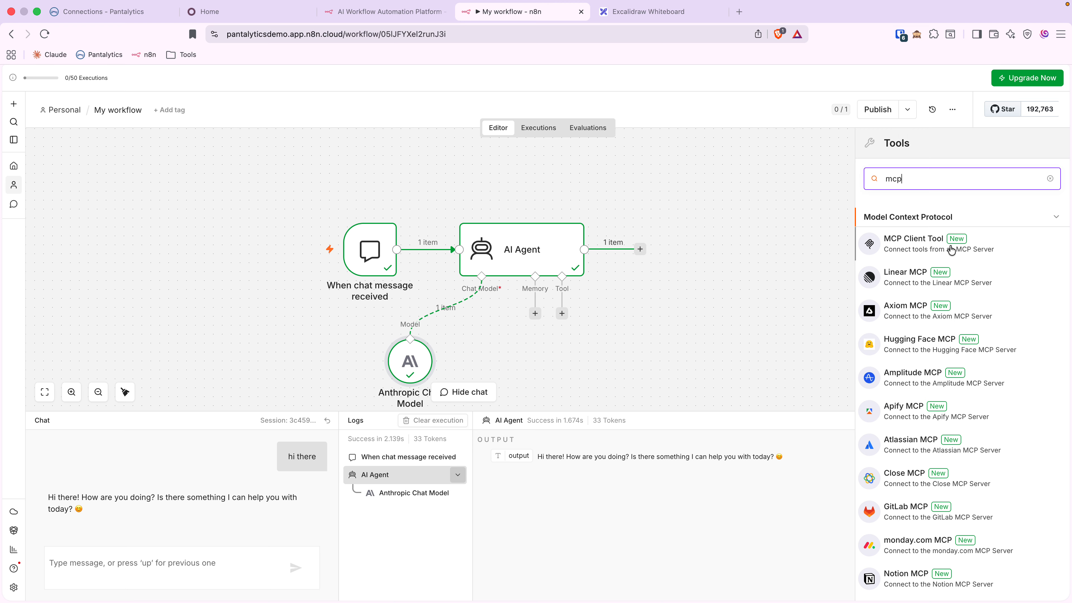
{"action": "scroll", "coordinate": [912, 248], "scroll_direction": "down", "scroll_amount": 5}
{"action": "scroll", "coordinate": [907, 249], "scroll_direction": "down", "scroll_amount": 7}
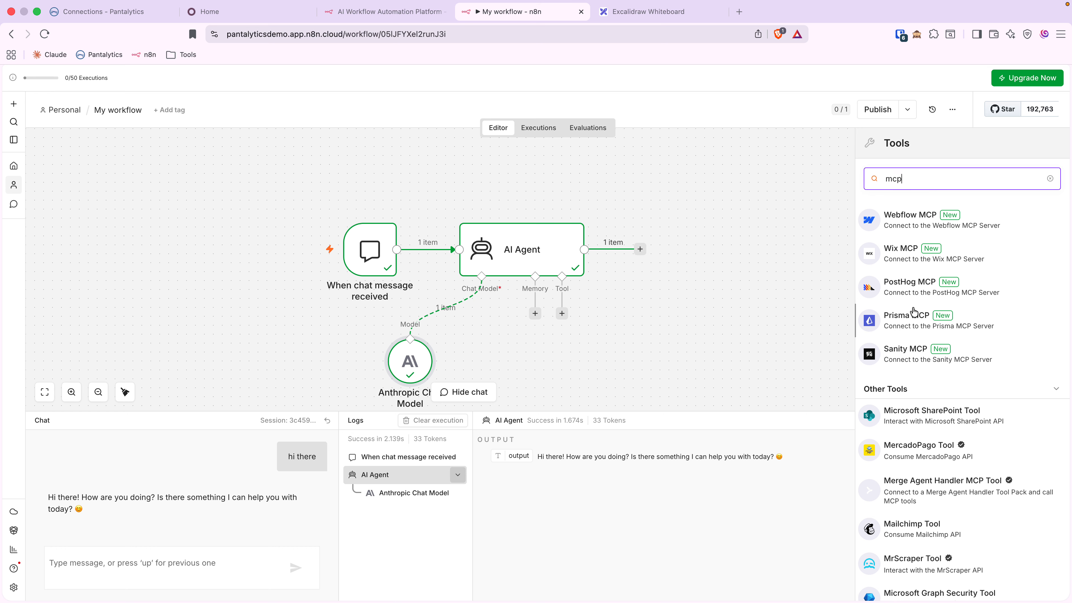
{"action": "scroll", "coordinate": [912, 312], "scroll_direction": "up", "scroll_amount": 12}
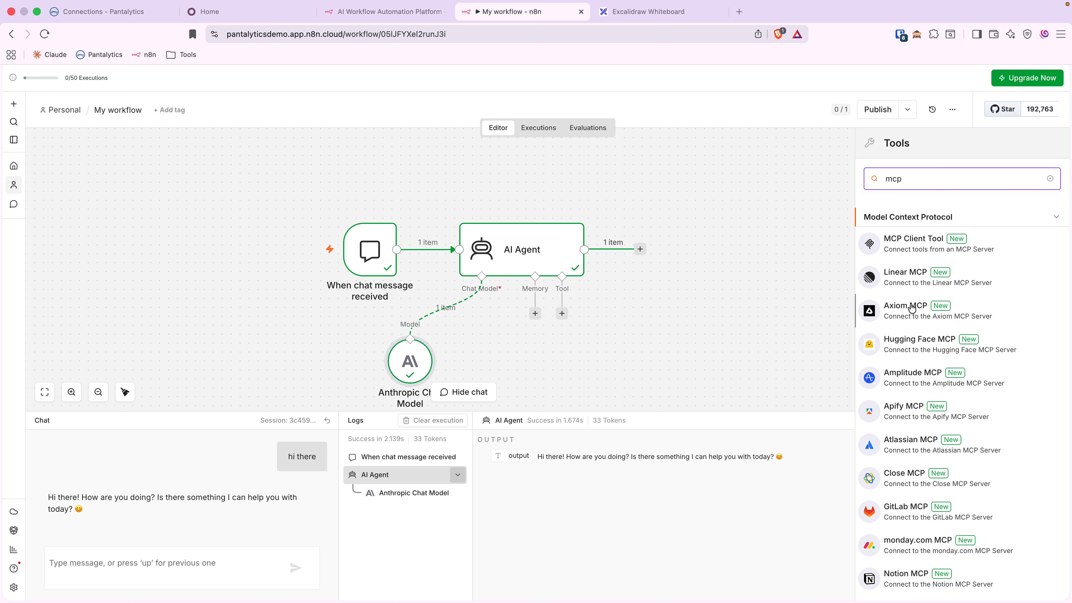
{"action": "left_click", "coordinate": [916, 245]}
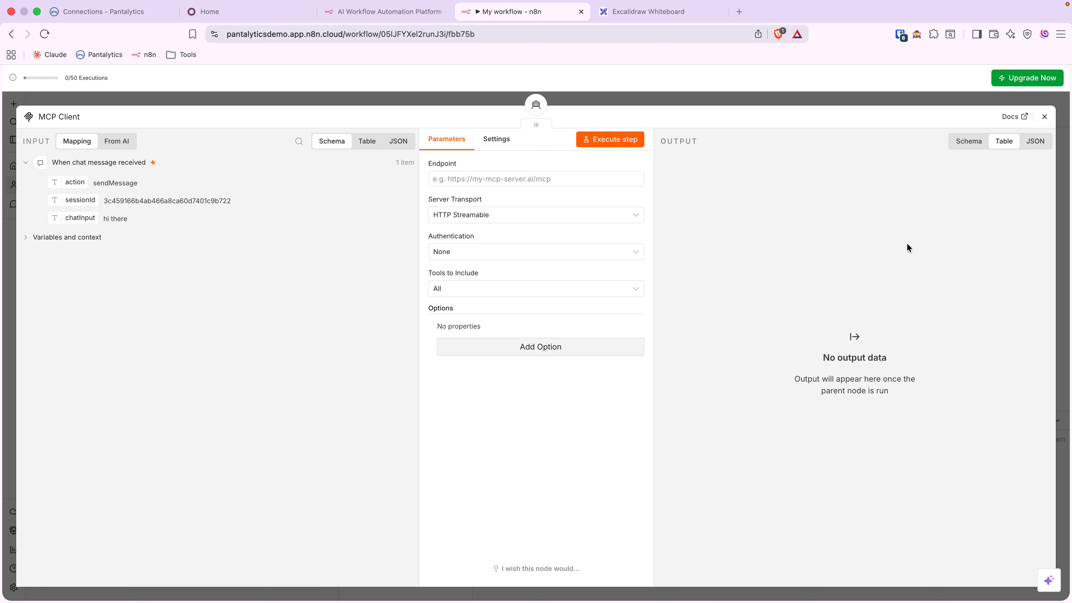
{"action": "left_click", "coordinate": [508, 180]}
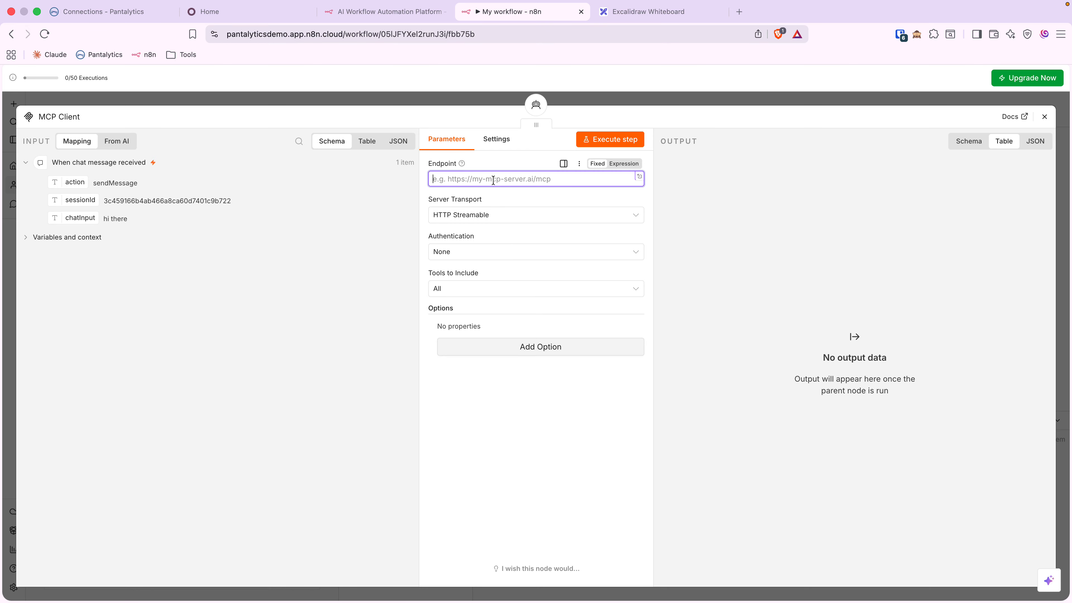
{"action": "mouse_move", "coordinate": [461, 164]}
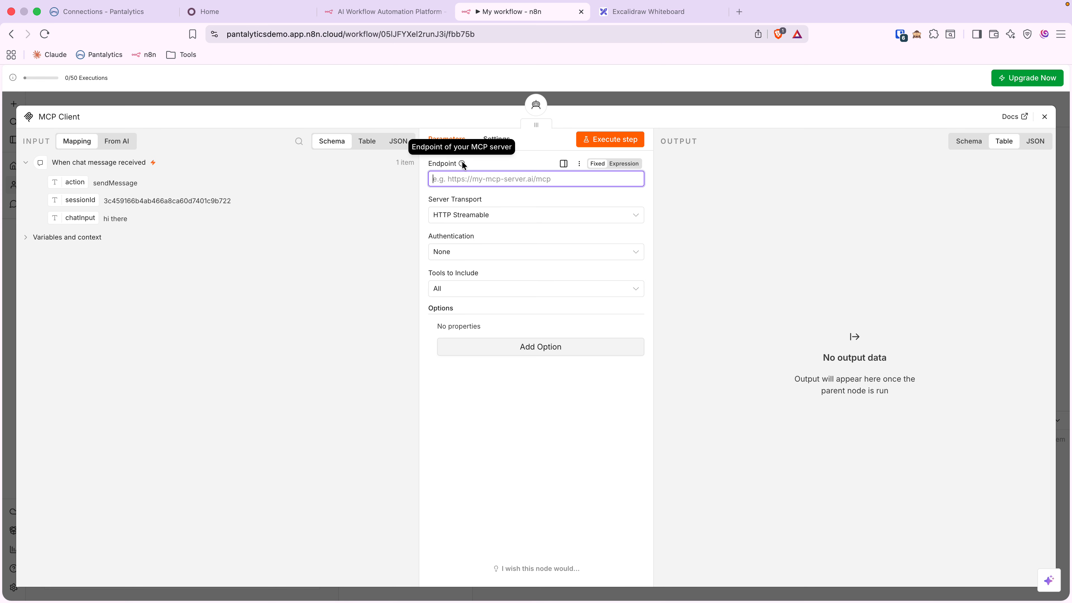
{"action": "left_click", "coordinate": [100, 17]}
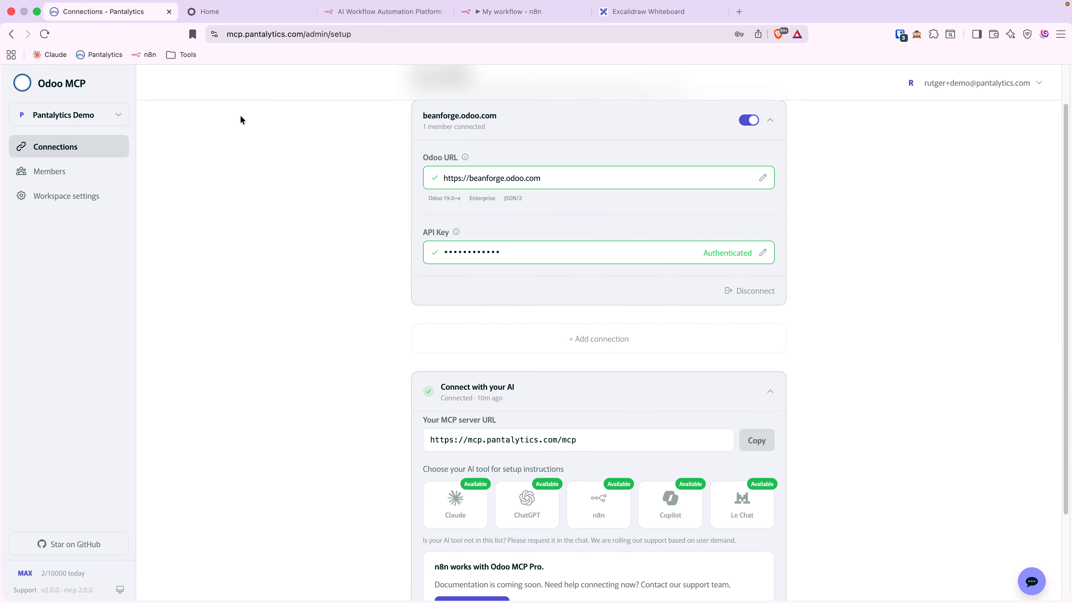
{"action": "scroll", "coordinate": [677, 370], "scroll_direction": "down", "scroll_amount": 1}
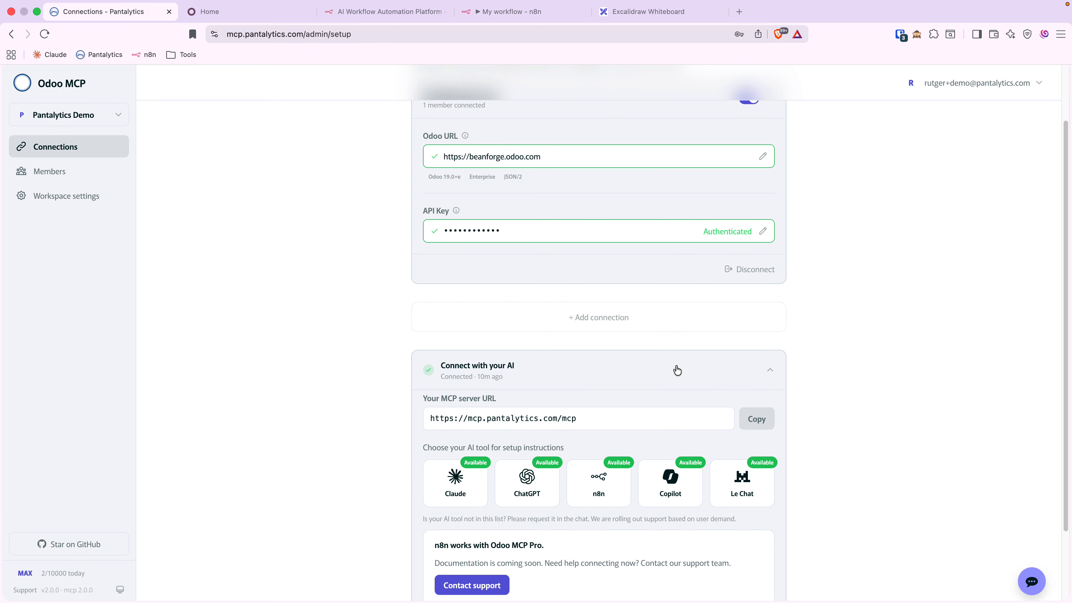
{"action": "left_click", "coordinate": [677, 370]}
{"action": "left_click", "coordinate": [772, 441]}
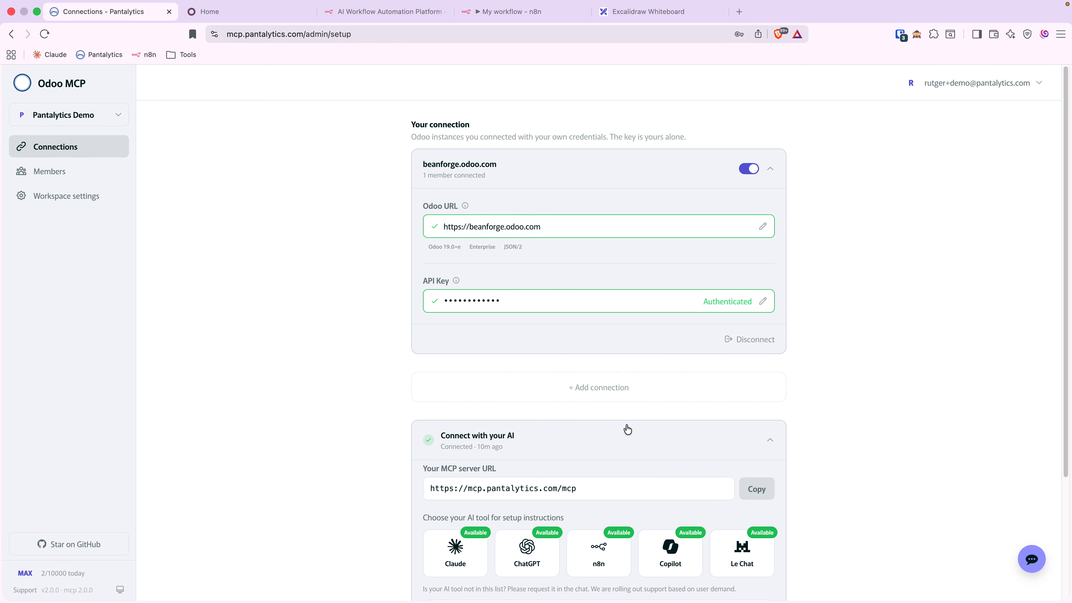
{"action": "scroll", "coordinate": [628, 430], "scroll_direction": "down", "scroll_amount": 5}
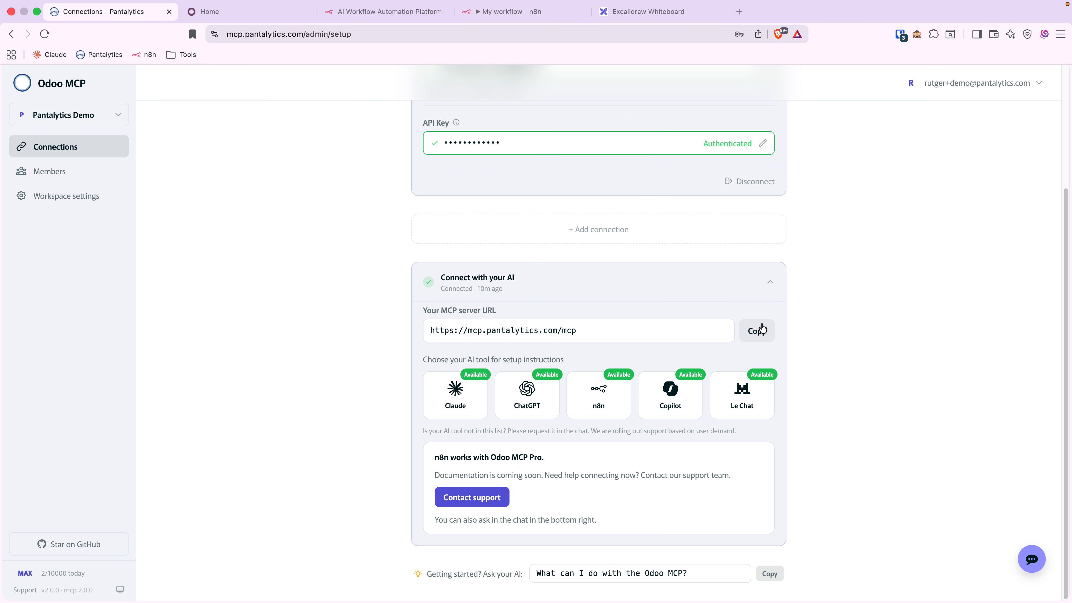
{"action": "left_click", "coordinate": [757, 331]}
{"action": "left_click", "coordinate": [509, 11]}
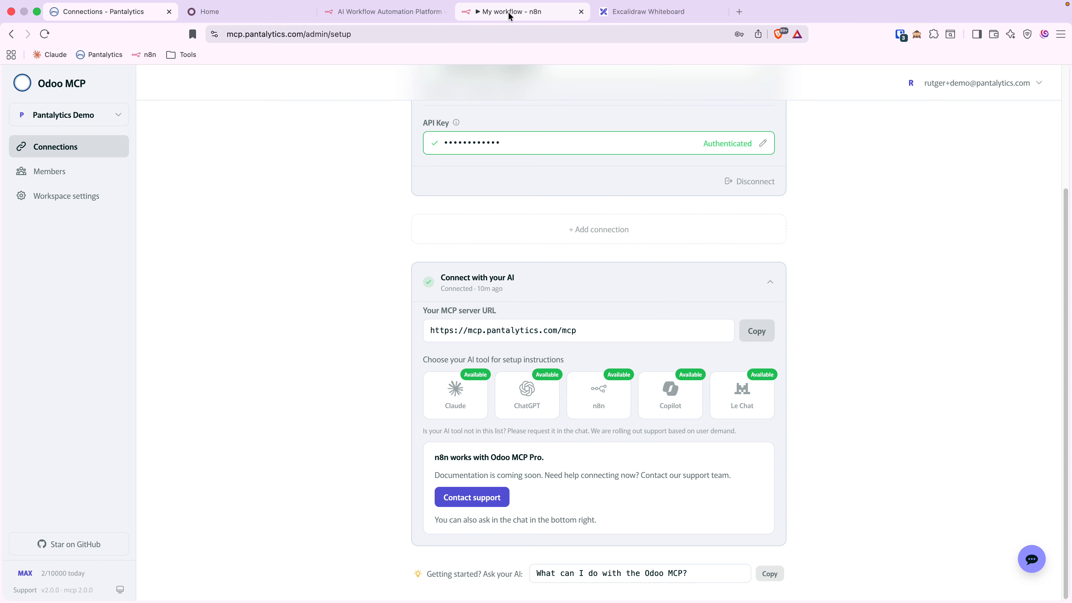
{"action": "key", "text": "super+v"}
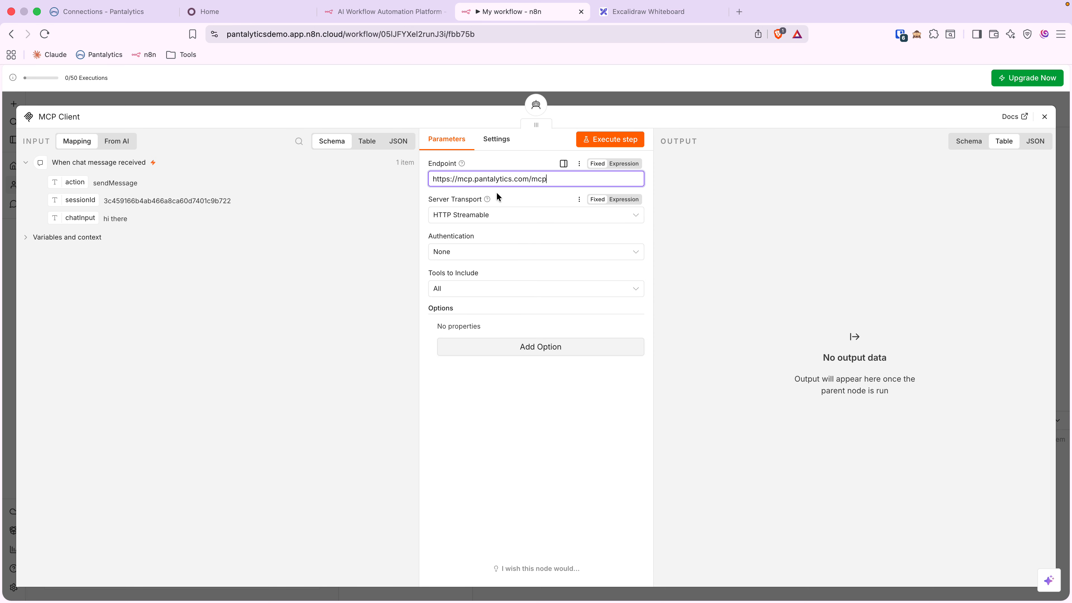
{"action": "left_click", "coordinate": [506, 198]}
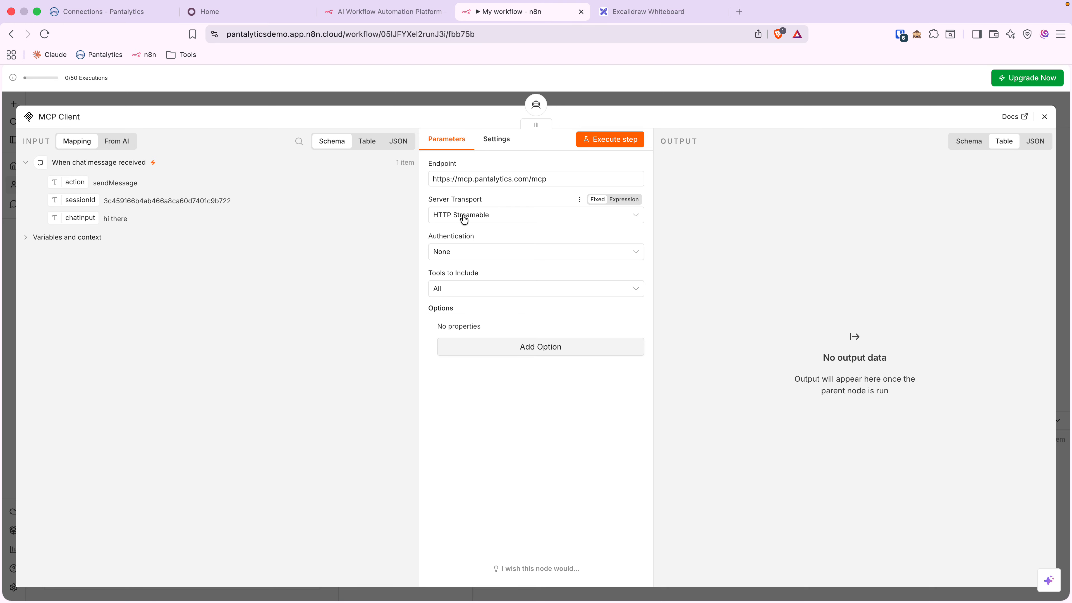
Set the MCP Client's authentication to MCP OAuth2 and delete the existing unnamed credential
{"action": "left_click", "coordinate": [494, 255]}
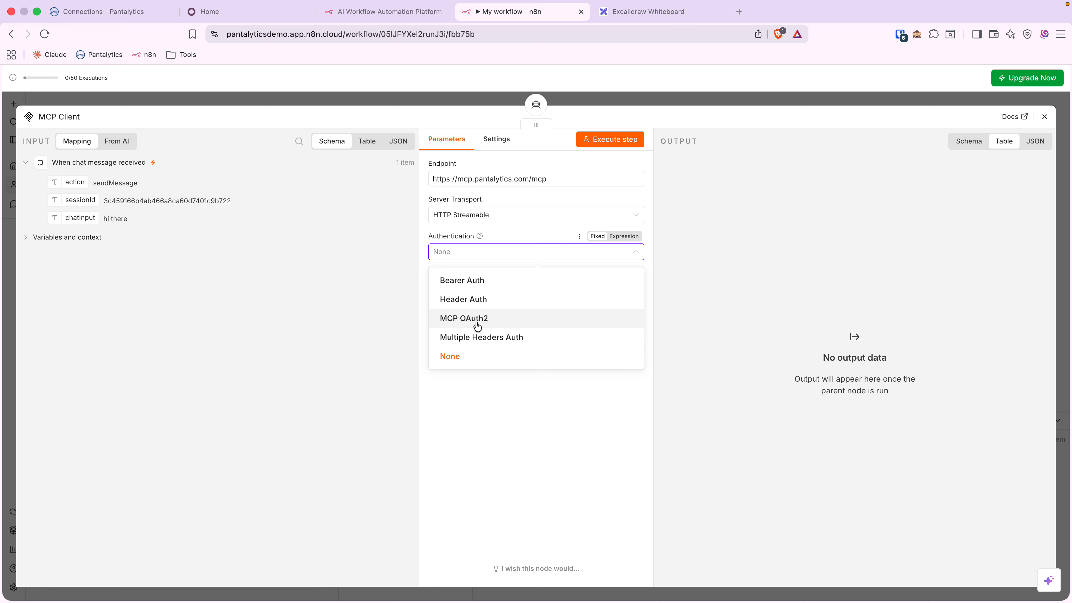
{"action": "left_click", "coordinate": [520, 323]}
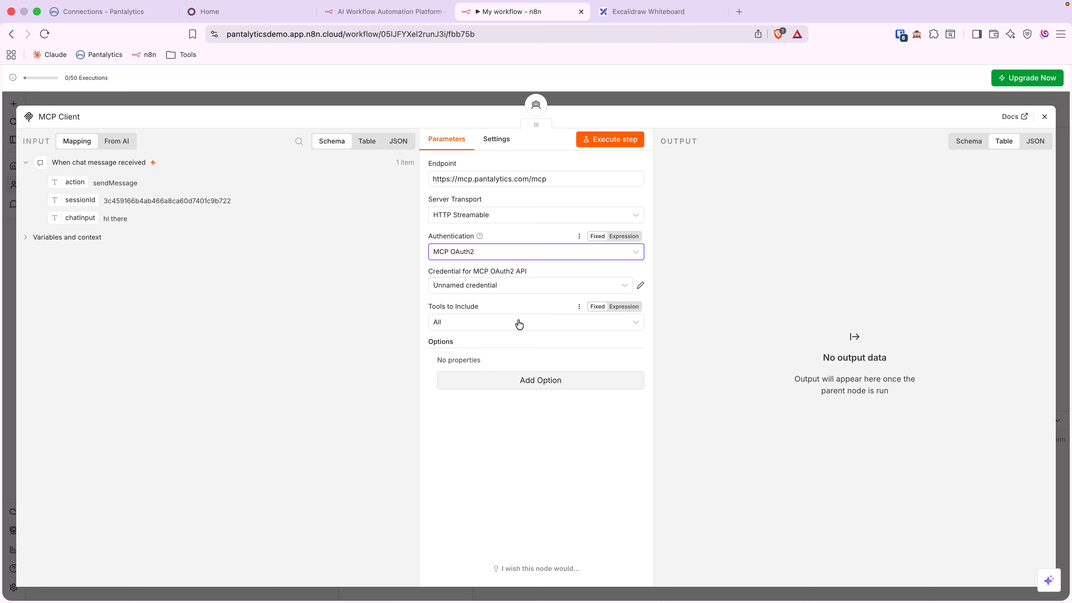
{"action": "left_click", "coordinate": [641, 288]}
{"action": "left_click", "coordinate": [829, 155]}
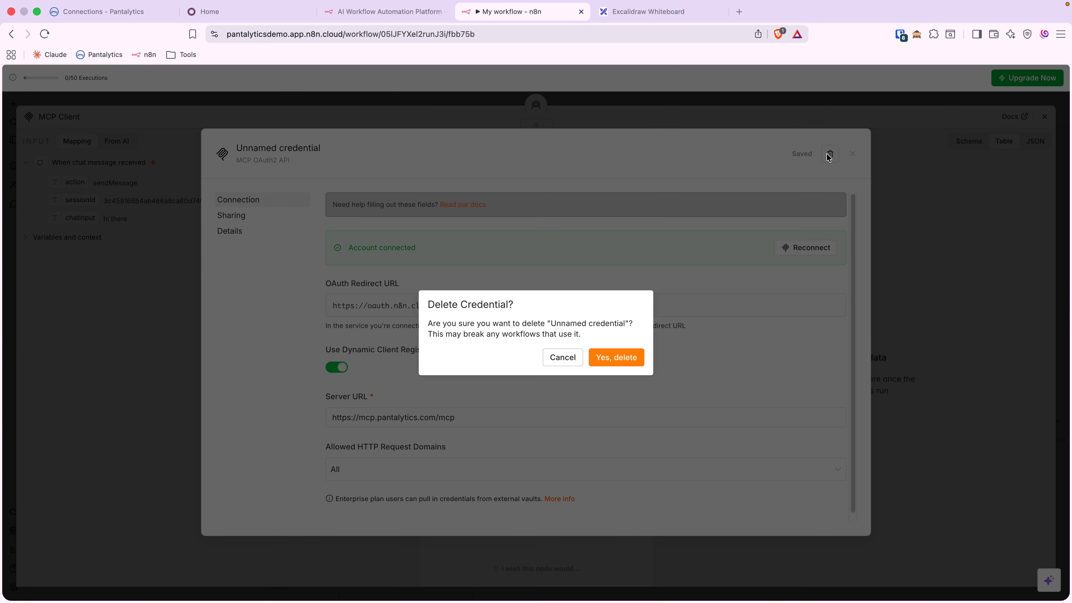
{"action": "left_click", "coordinate": [614, 357]}
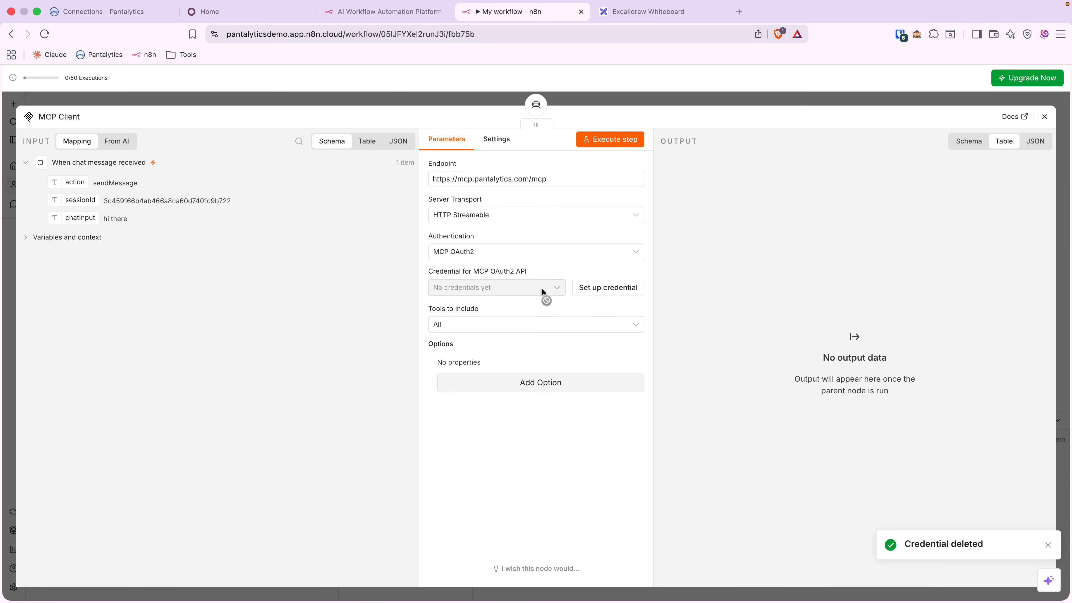
{"action": "left_click", "coordinate": [599, 289]}
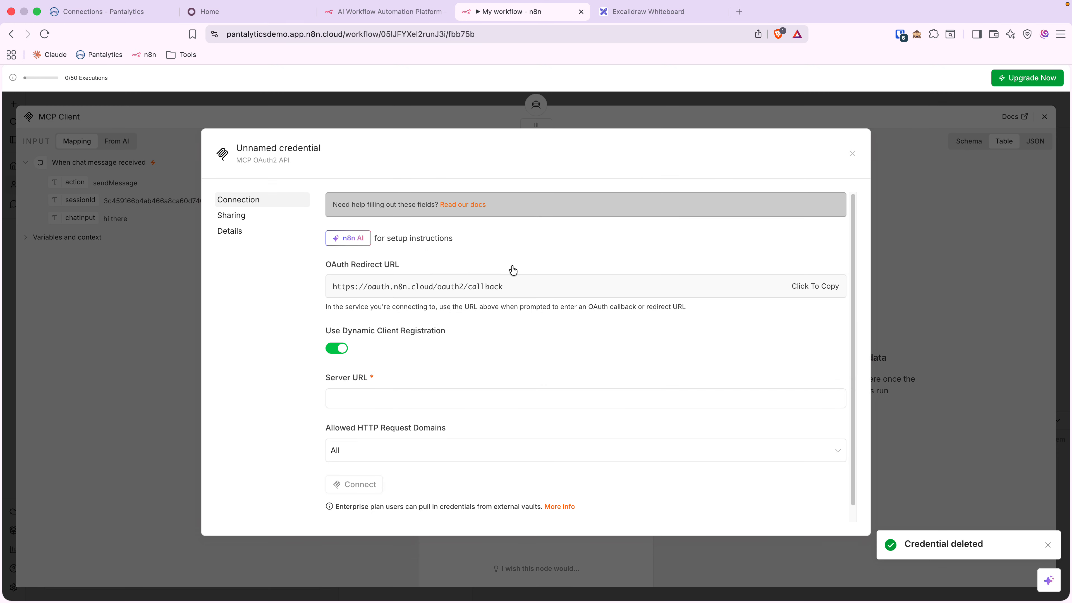
{"action": "scroll", "coordinate": [433, 273], "scroll_direction": "down", "scroll_amount": 1}
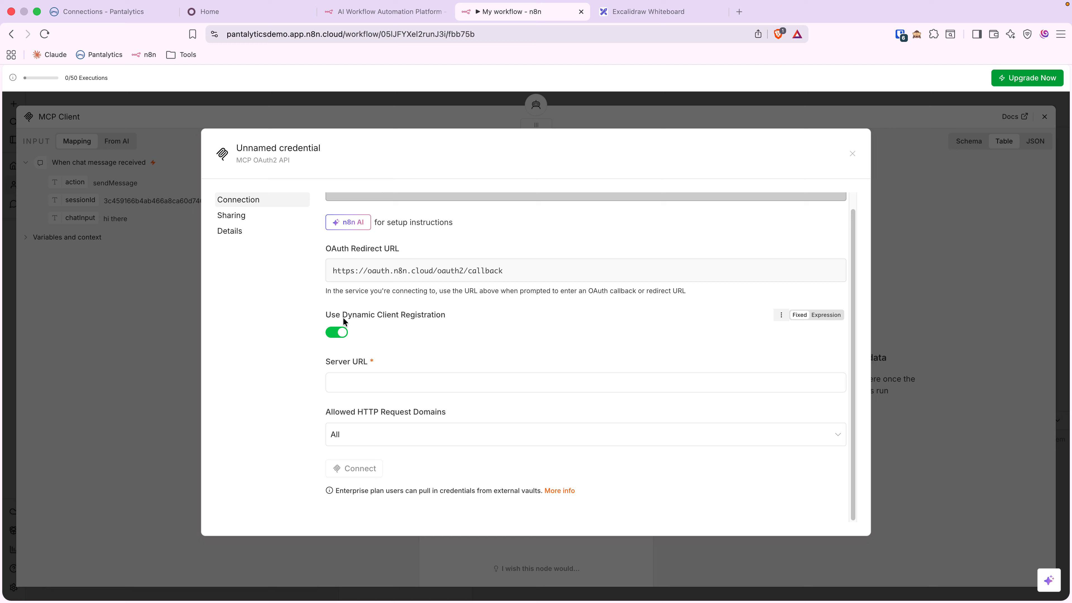
{"action": "left_click_drag", "start_coordinate": [343, 321], "coordinate": [450, 318]}
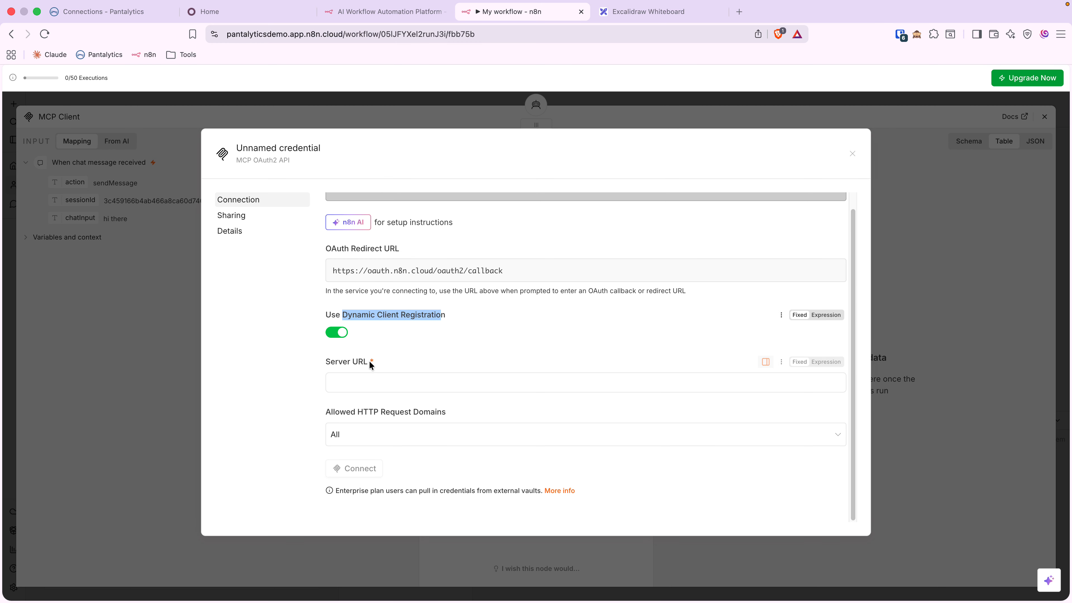
{"action": "left_click", "coordinate": [362, 377]}
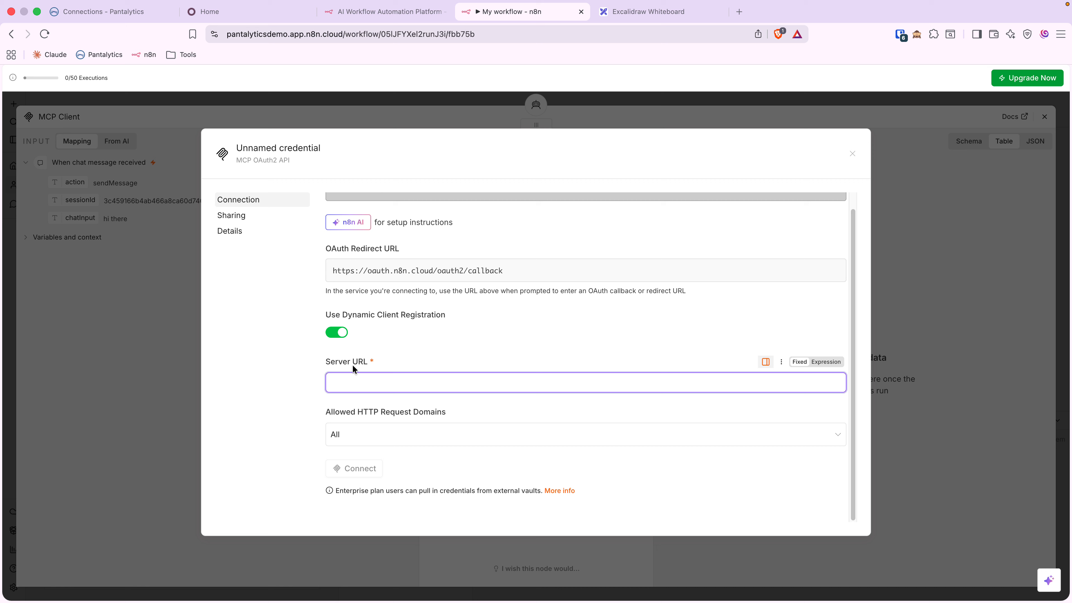
{"action": "left_click", "coordinate": [102, 12]}
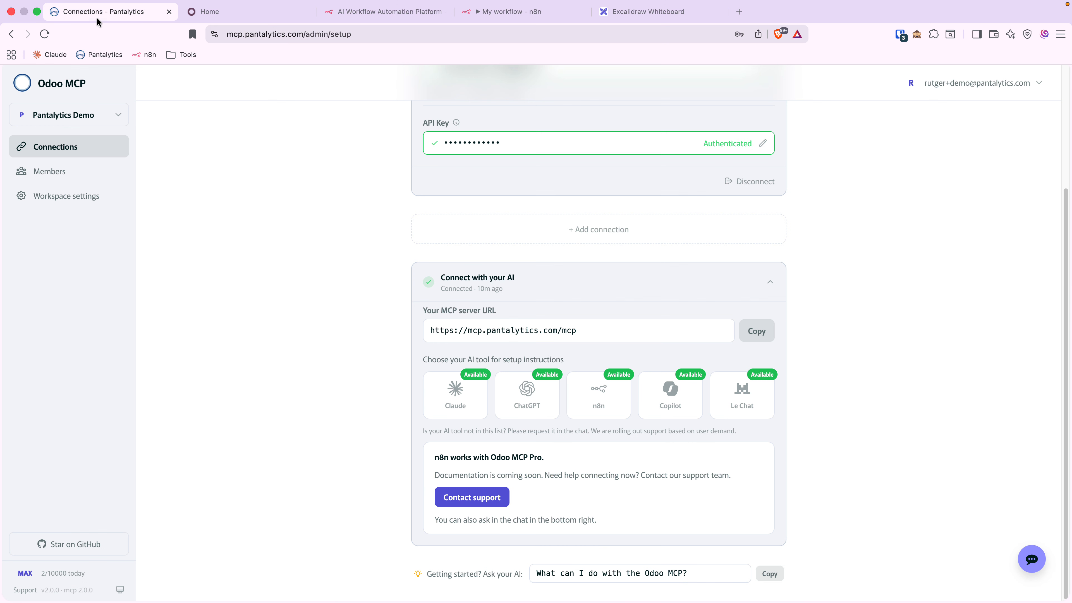
{"action": "left_click", "coordinate": [748, 341]}
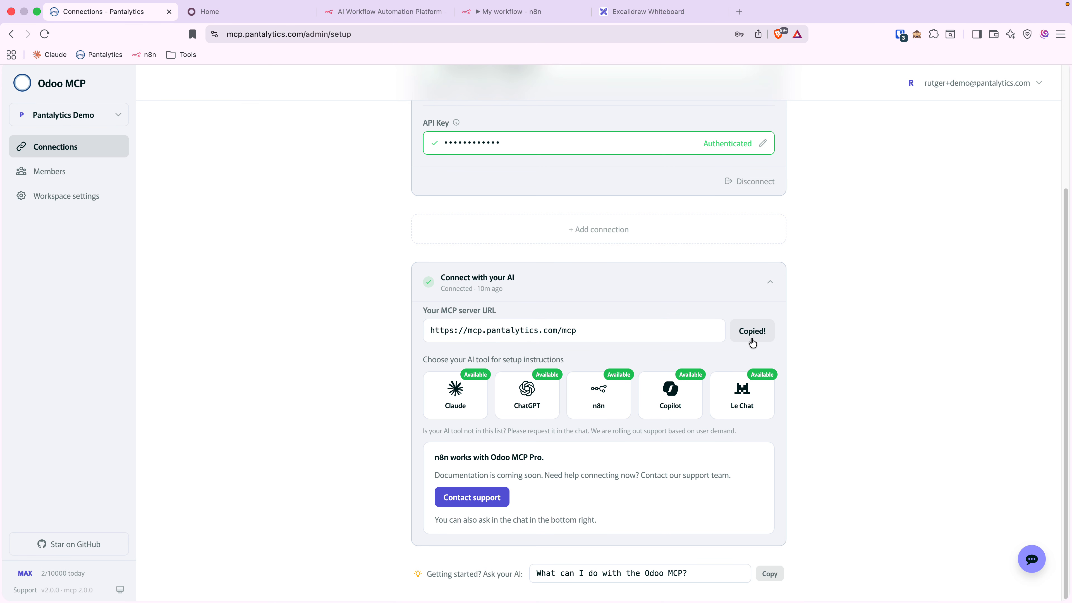
{"action": "left_click", "coordinate": [470, 13]}
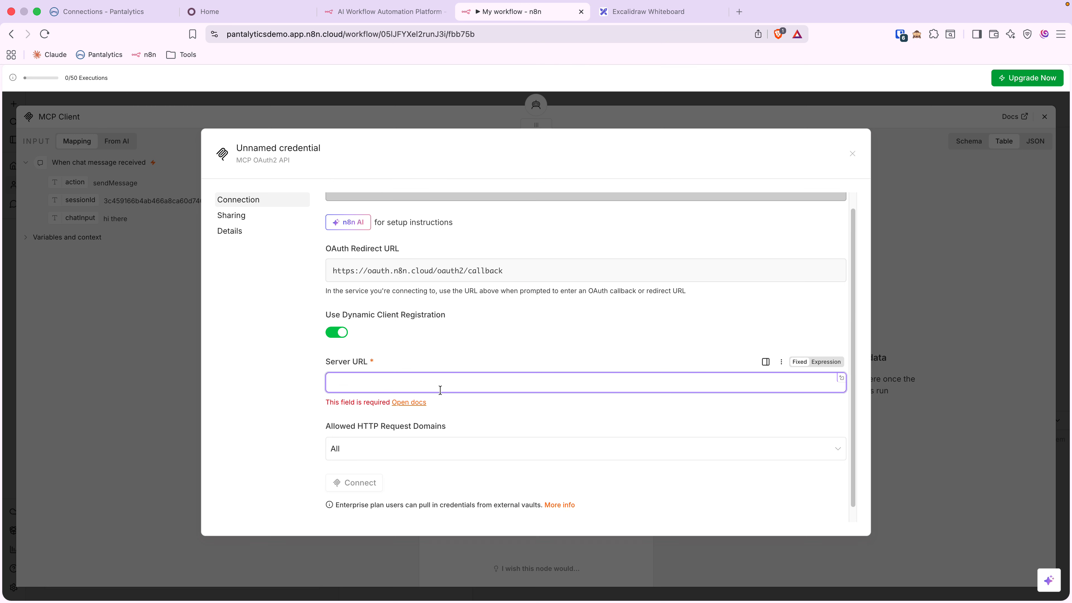
{"action": "key", "text": "super+v"}
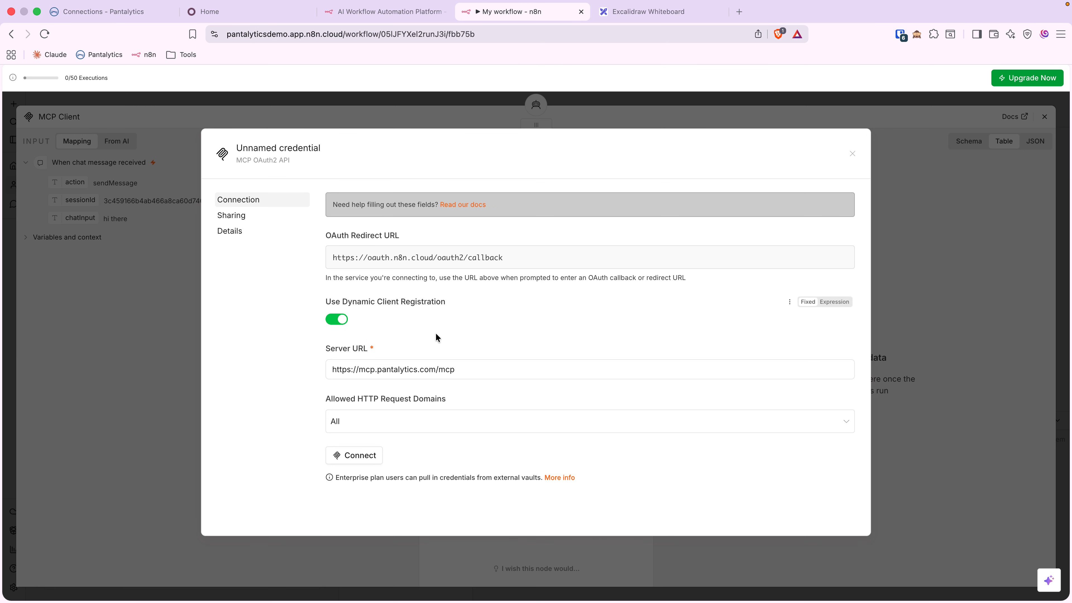
Connect the MCP OAuth2 credential to the account and return from the MCP Client settings to the workflow
{"action": "left_click", "coordinate": [352, 462]}
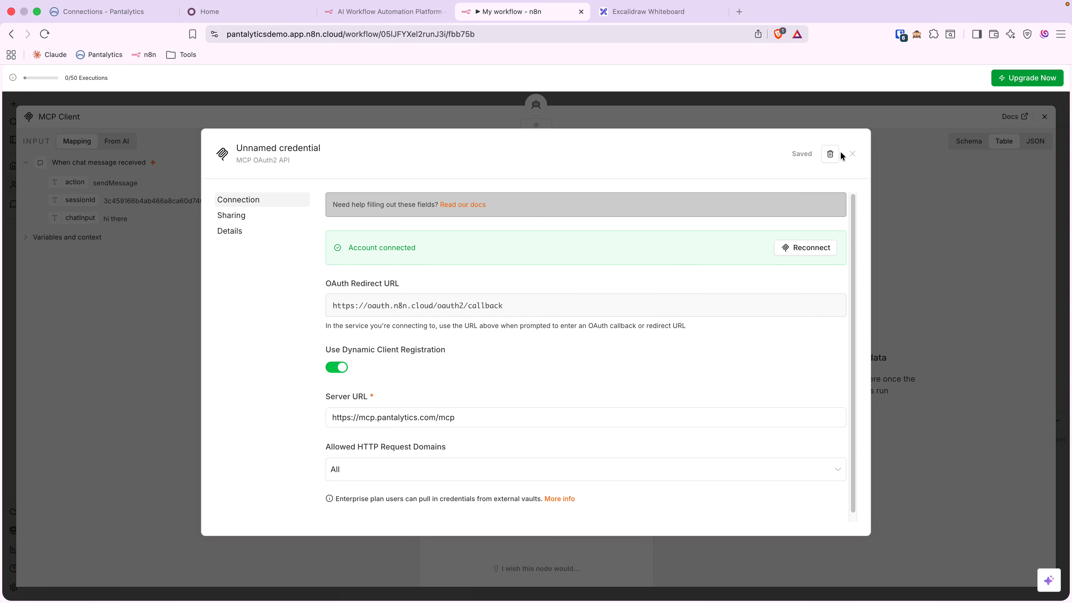
{"action": "left_click", "coordinate": [853, 154]}
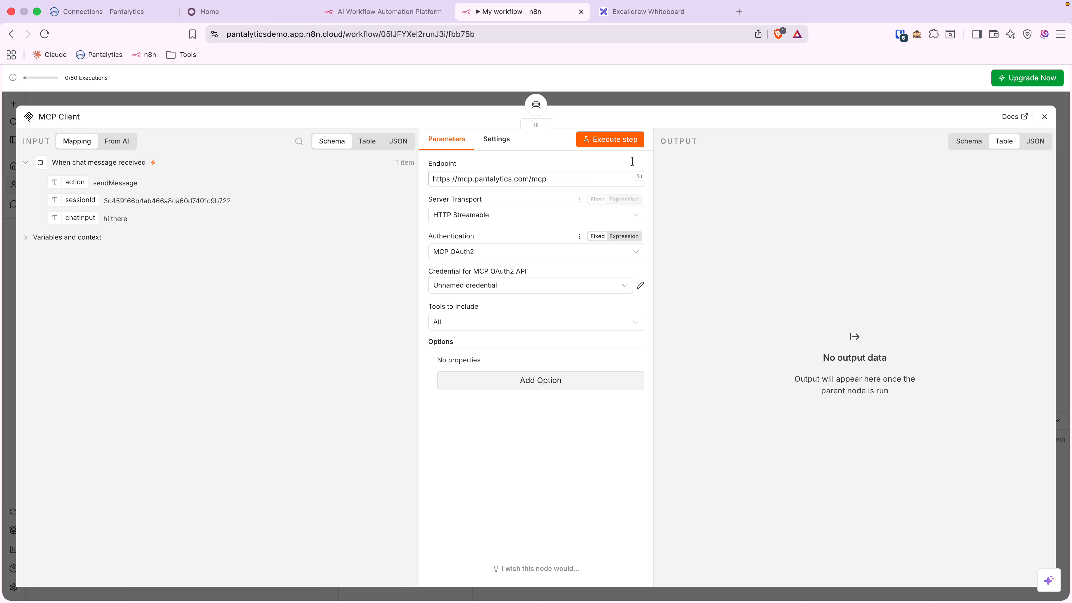
{"action": "left_click", "coordinate": [661, 103]}
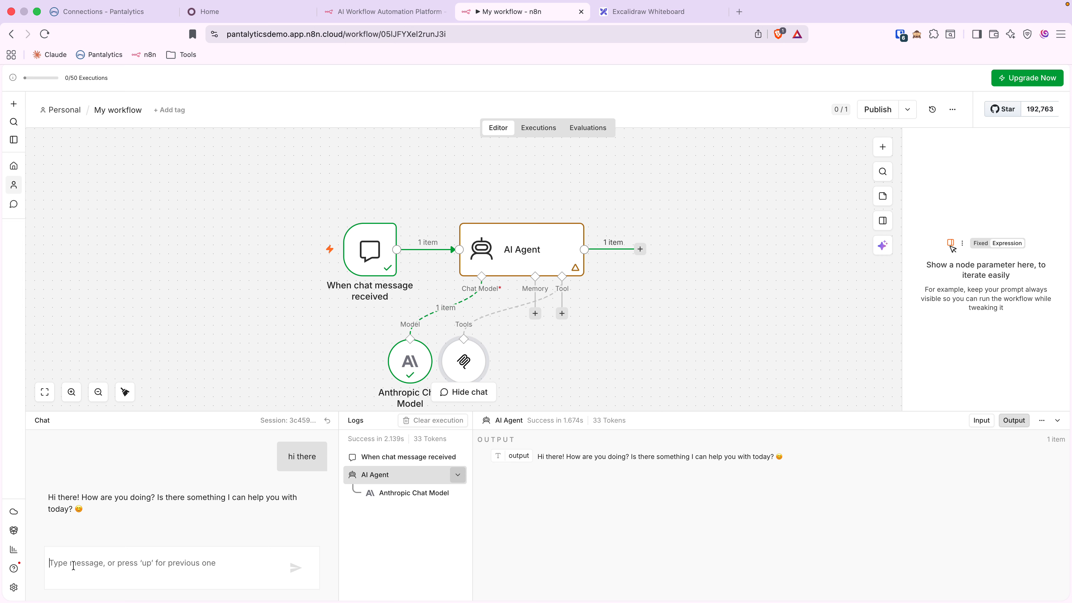
Ask the agent "What is my odoo server info?" in the chat and review its full reply
{"action": "type", "text": "What is my odoo se"}
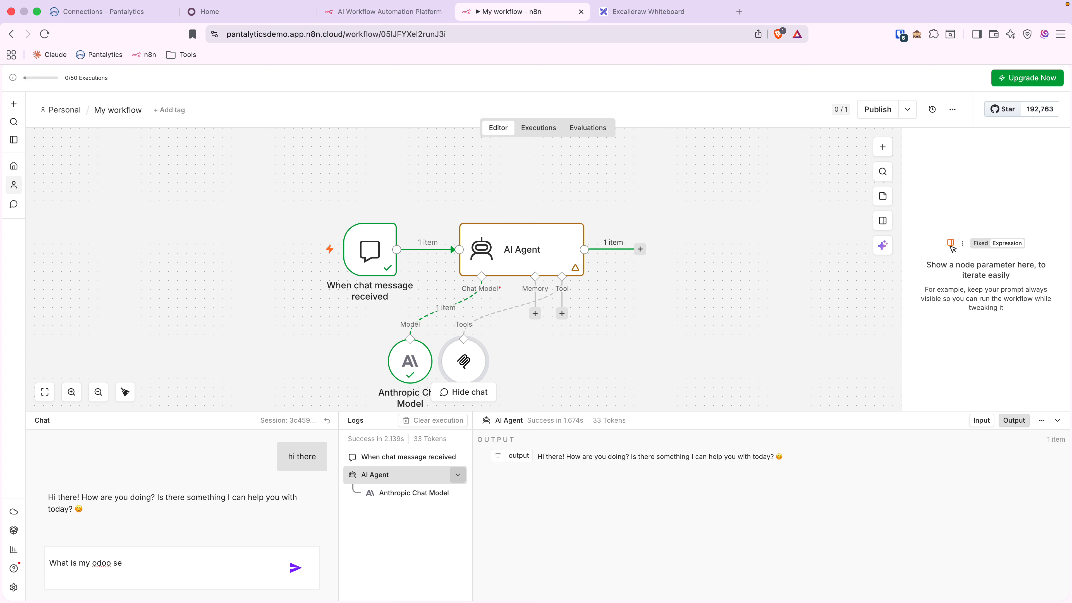
{"action": "type", "text": "rver info?"}
{"action": "key", "text": "Return"}
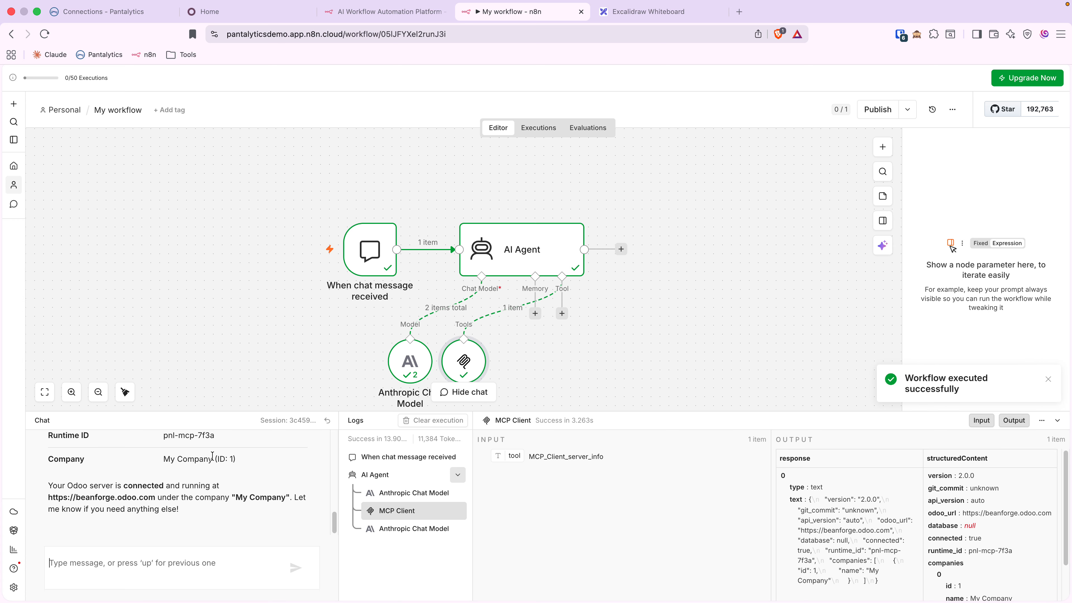
{"action": "scroll", "coordinate": [209, 472], "scroll_direction": "up", "scroll_amount": 3}
{"action": "scroll", "coordinate": [209, 471], "scroll_direction": "up", "scroll_amount": 5}
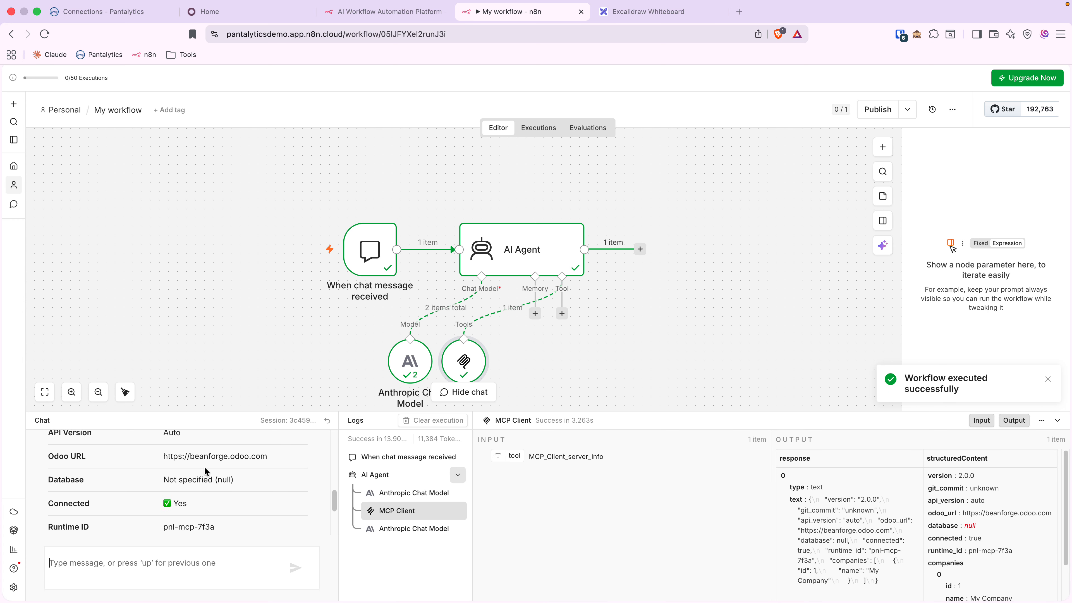
{"action": "scroll", "coordinate": [139, 458], "scroll_direction": "down", "scroll_amount": 4}
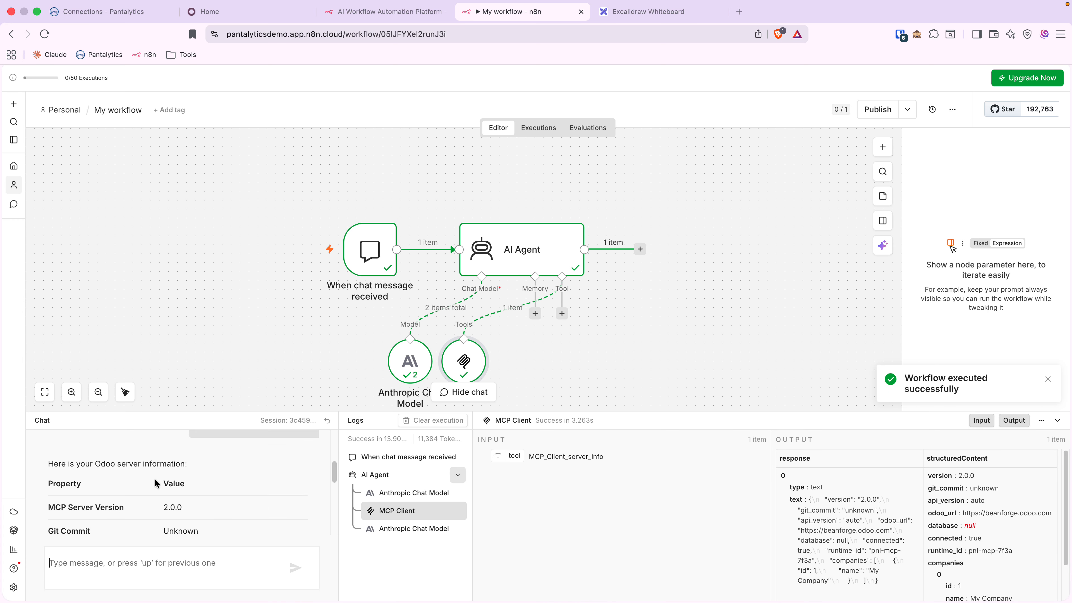
{"action": "scroll", "coordinate": [245, 510], "scroll_direction": "down", "scroll_amount": 4}
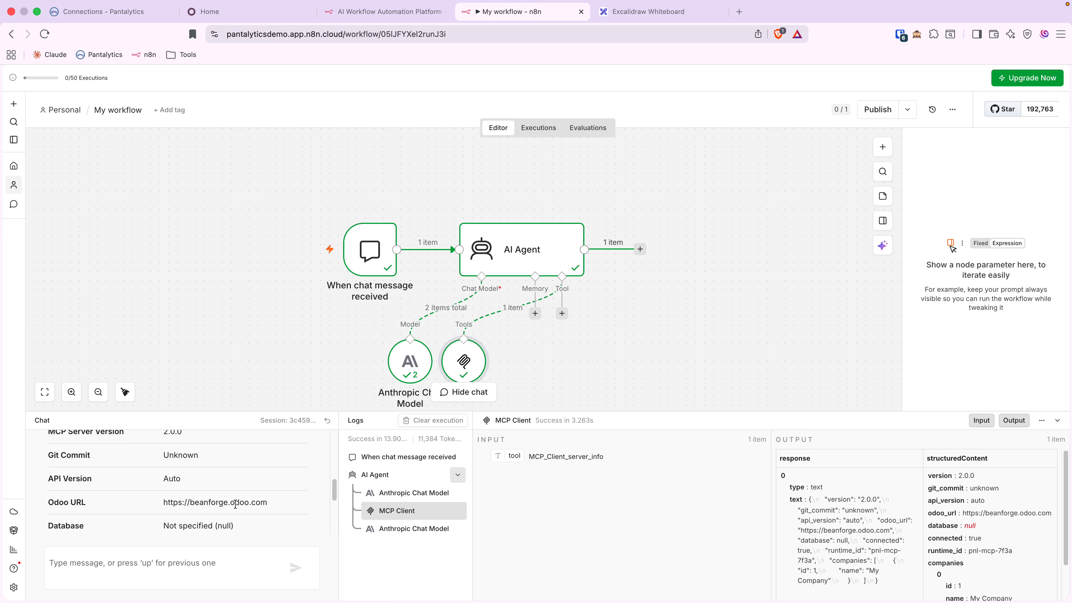
{"action": "scroll", "coordinate": [235, 505], "scroll_direction": "down", "scroll_amount": 1}
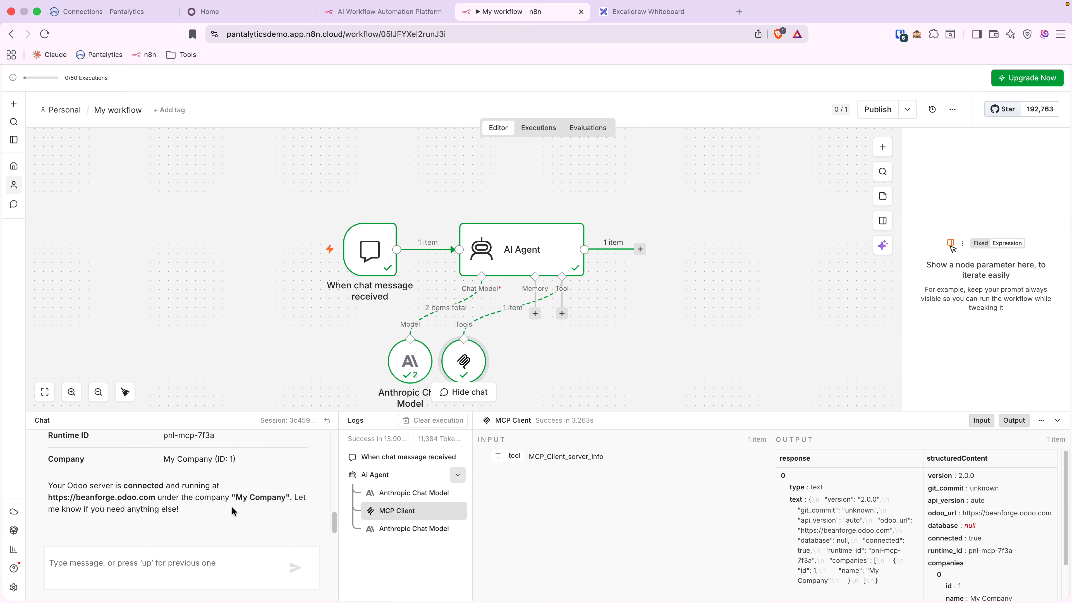